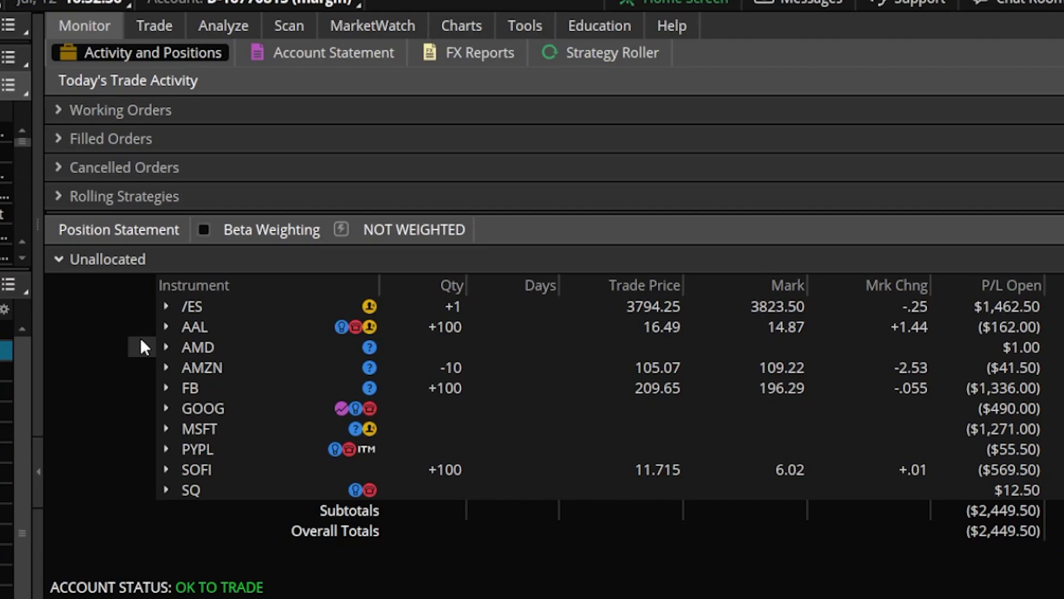
Move the /ES futures position into a new position group named Futures
{"action": "right_click", "coordinate": [203, 304]}
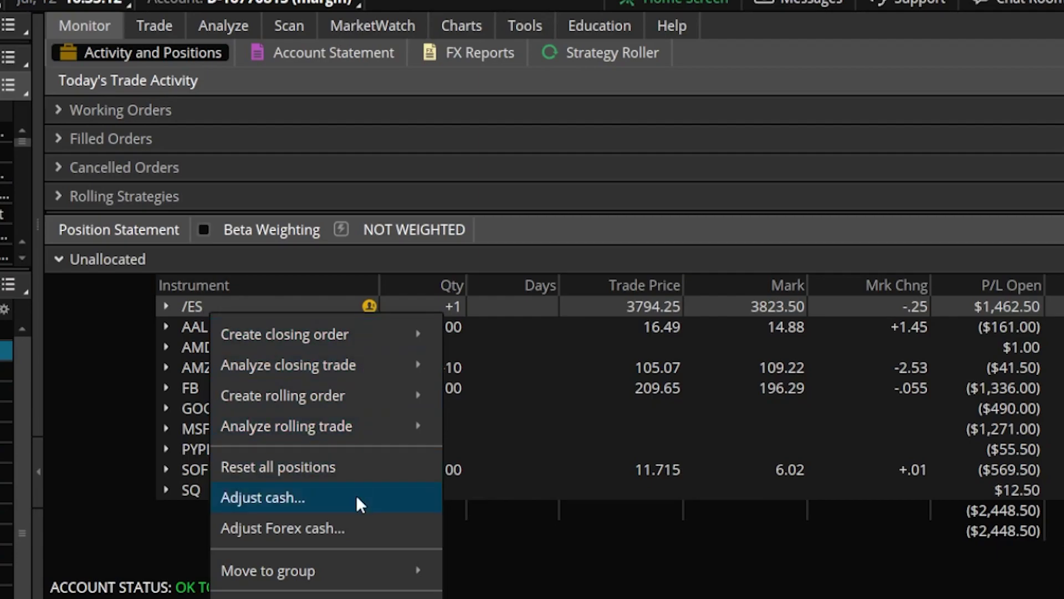
{"action": "mouse_move", "coordinate": [315, 571]}
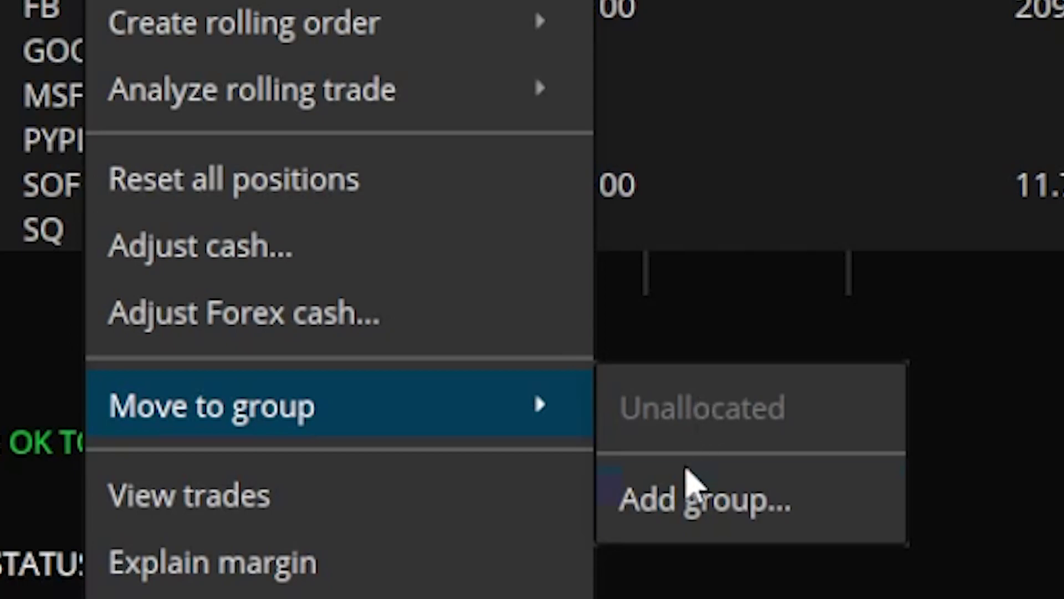
{"action": "left_click", "coordinate": [684, 499]}
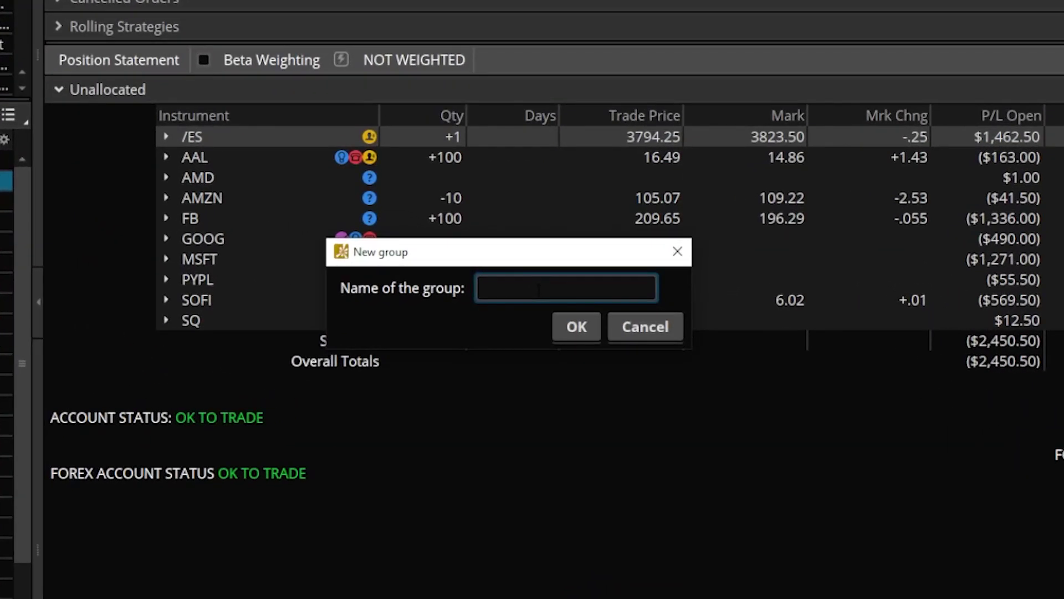
{"action": "type", "text": "Futures"}
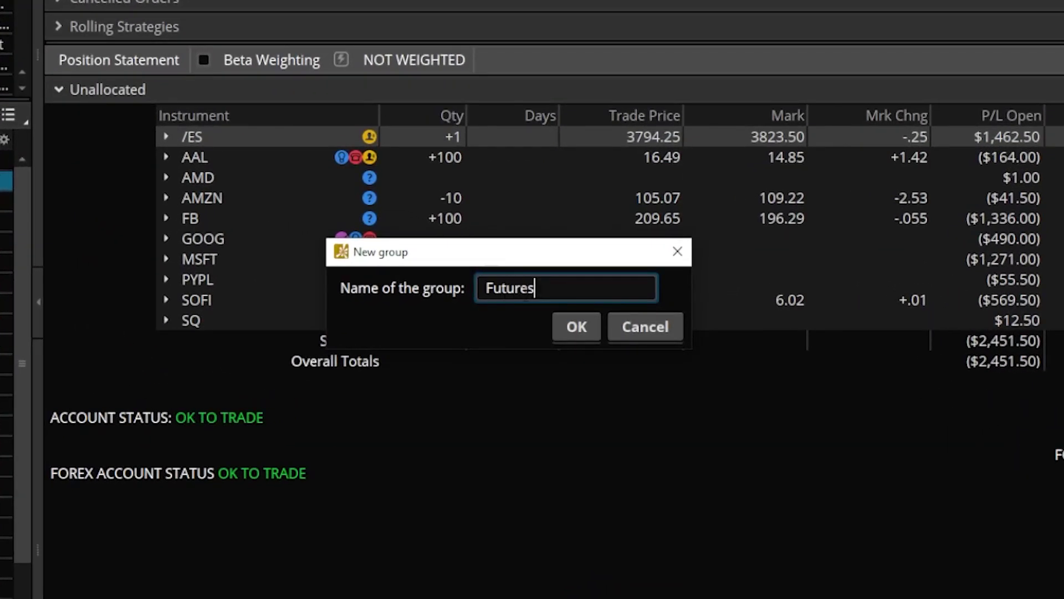
{"action": "left_click", "coordinate": [563, 324]}
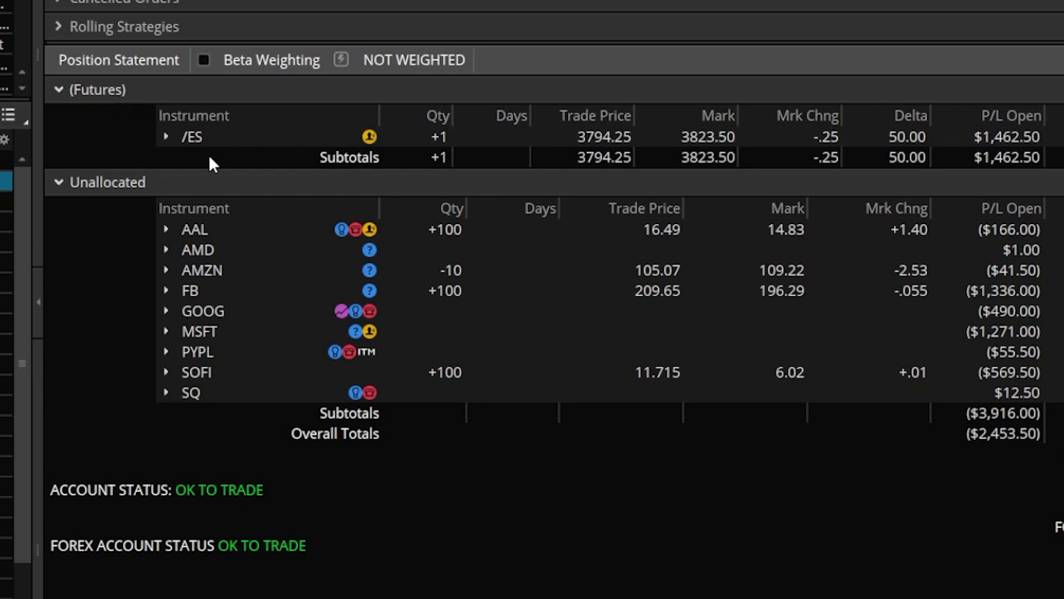
Create a new position group named Stock containing the AAL position
{"action": "right_click", "coordinate": [198, 233]}
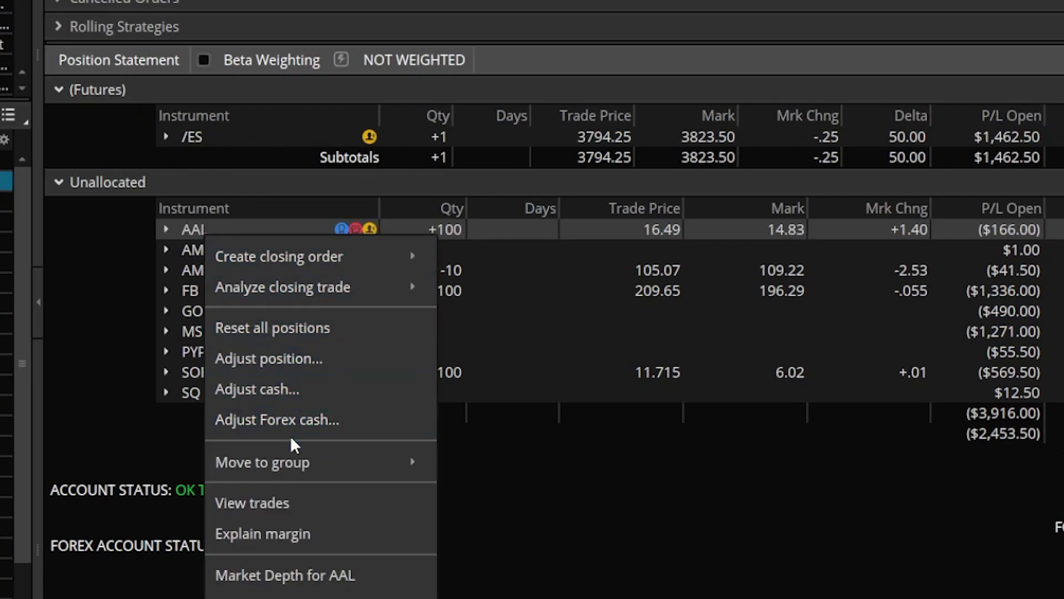
{"action": "mouse_move", "coordinate": [313, 468]}
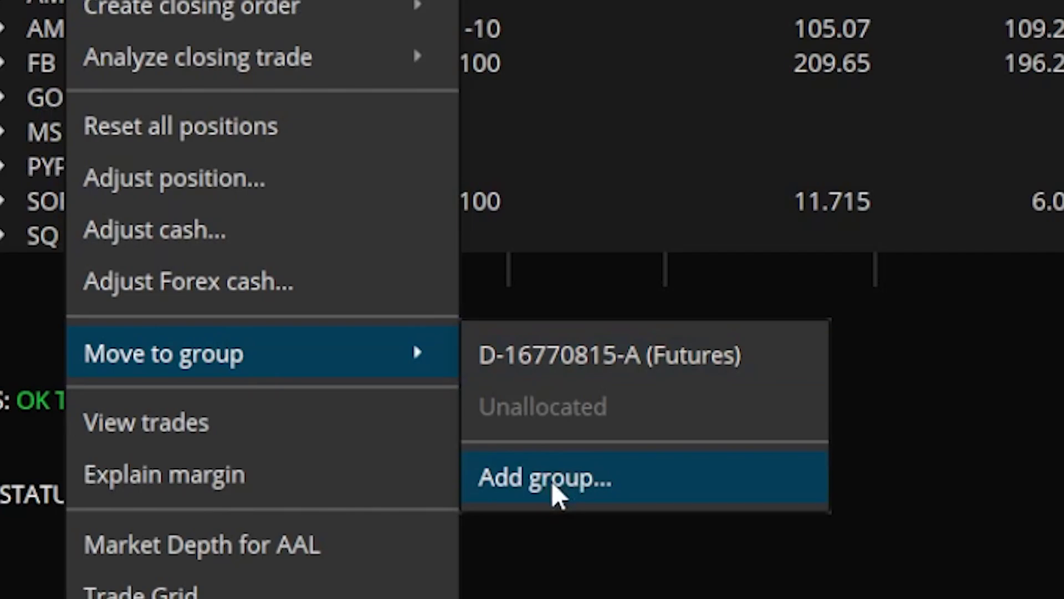
{"action": "left_click", "coordinate": [492, 488]}
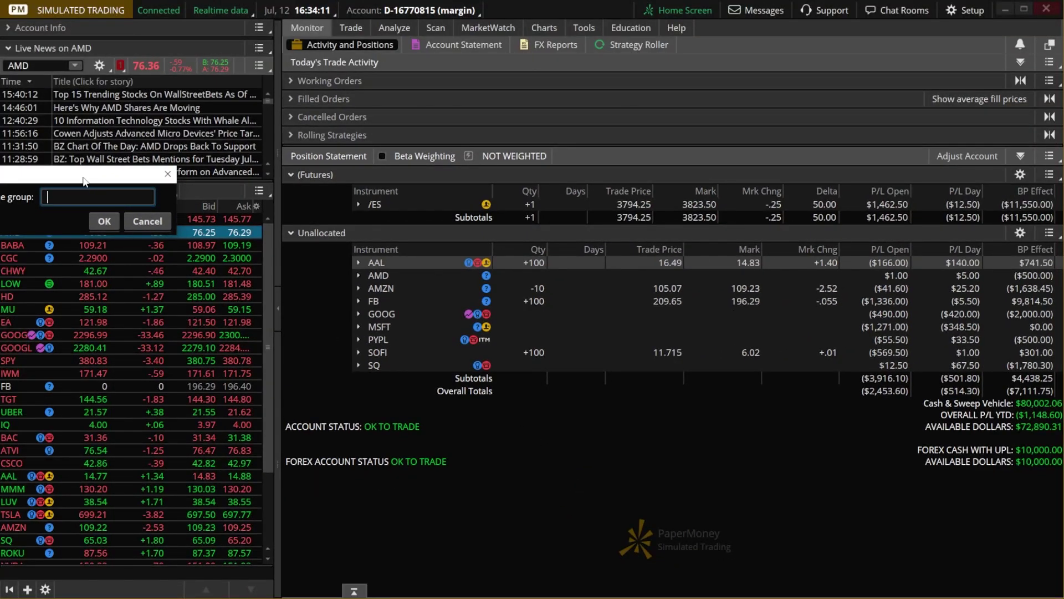
{"action": "type", "text": "S"}
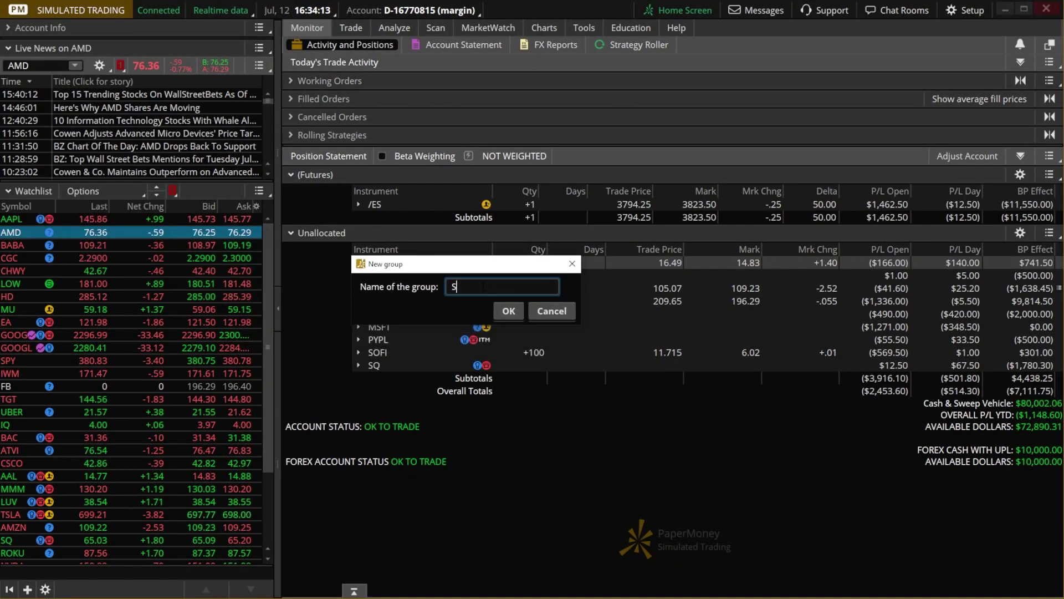
{"action": "type", "text": "tock"}
{"action": "left_click", "coordinate": [508, 311]}
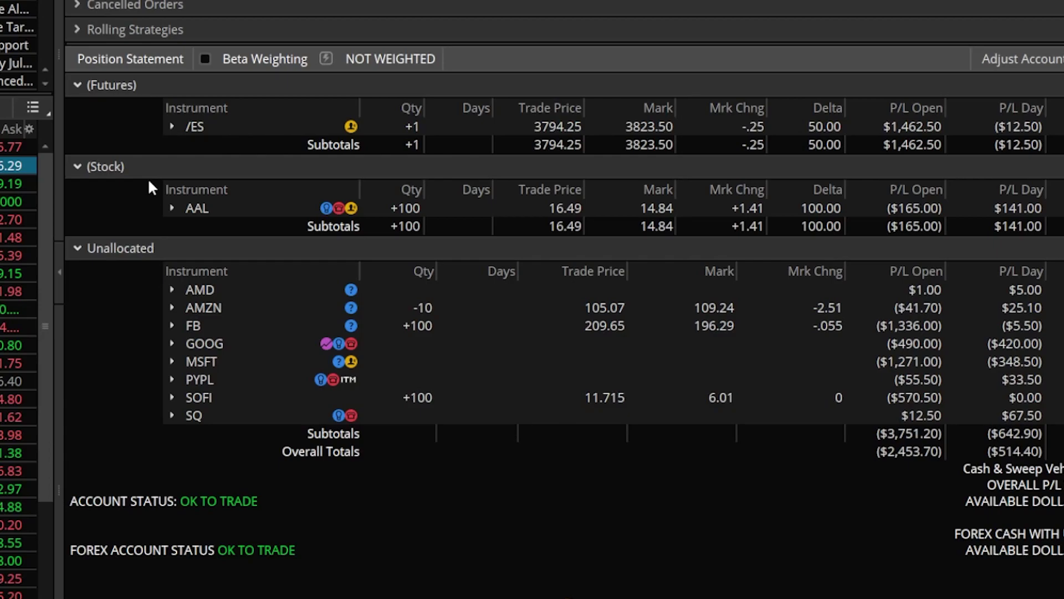
Move the AMZN, FB and SOFI positions into the Stock group
{"action": "right_click", "coordinate": [221, 304]}
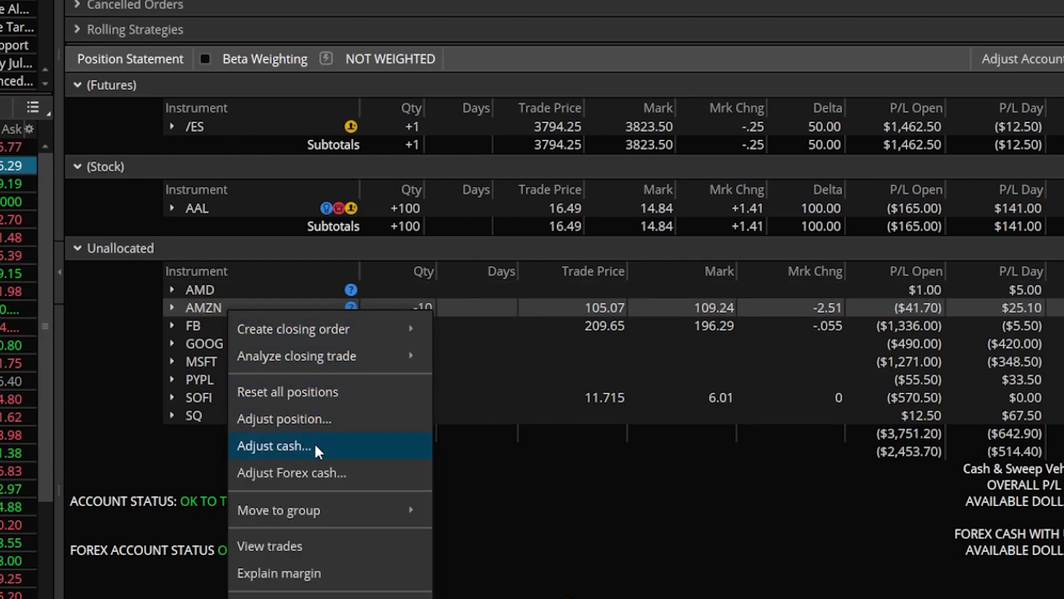
{"action": "mouse_move", "coordinate": [316, 511]}
{"action": "left_click", "coordinate": [508, 536]}
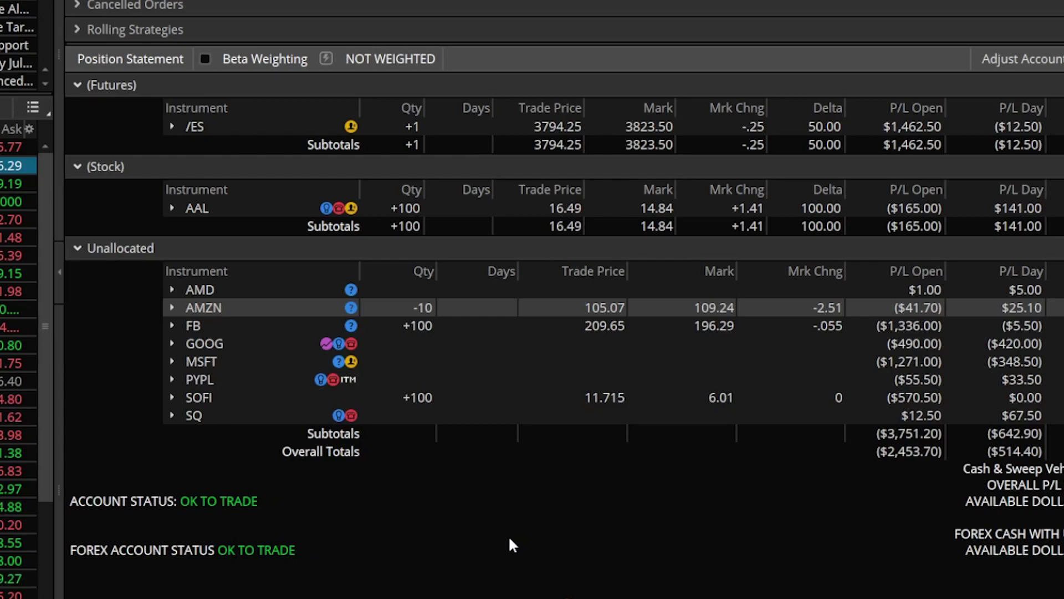
{"action": "right_click", "coordinate": [223, 327]}
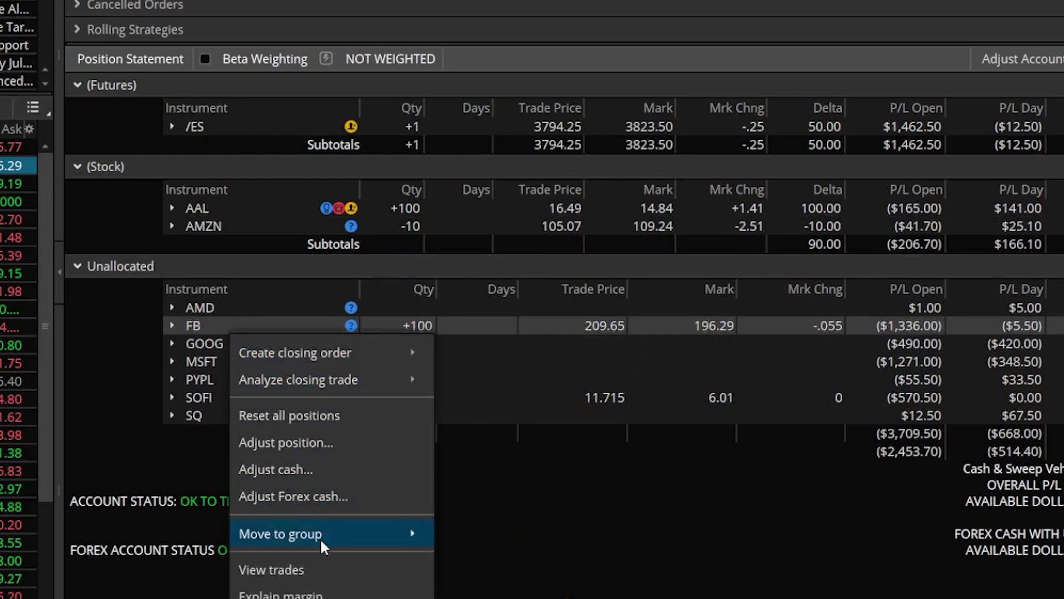
{"action": "mouse_move", "coordinate": [321, 538]}
{"action": "left_click", "coordinate": [477, 535]}
{"action": "right_click", "coordinate": [231, 397]}
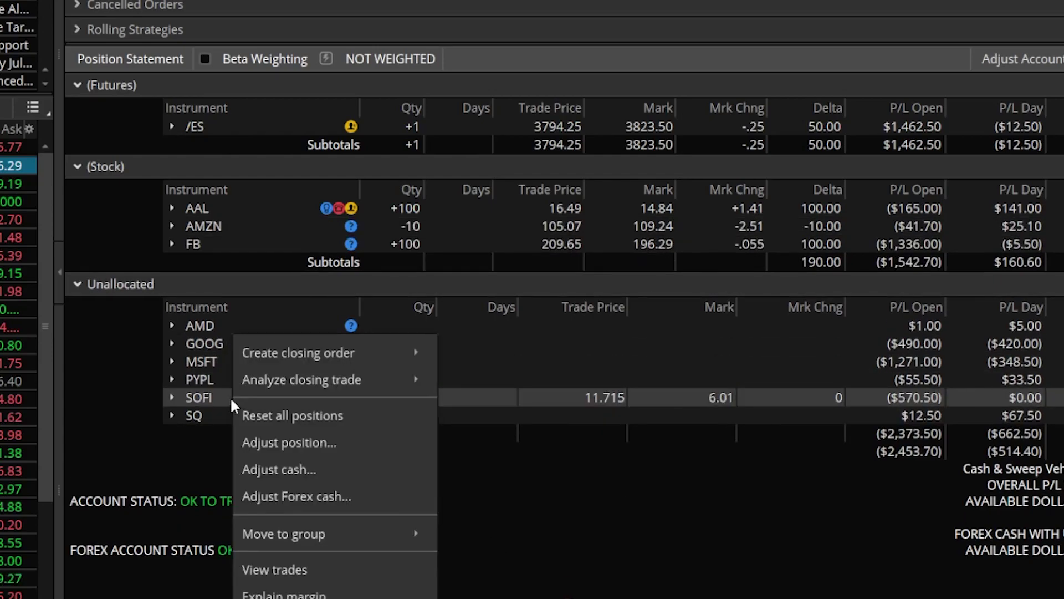
{"action": "mouse_move", "coordinate": [437, 531]}
{"action": "left_click", "coordinate": [471, 557]}
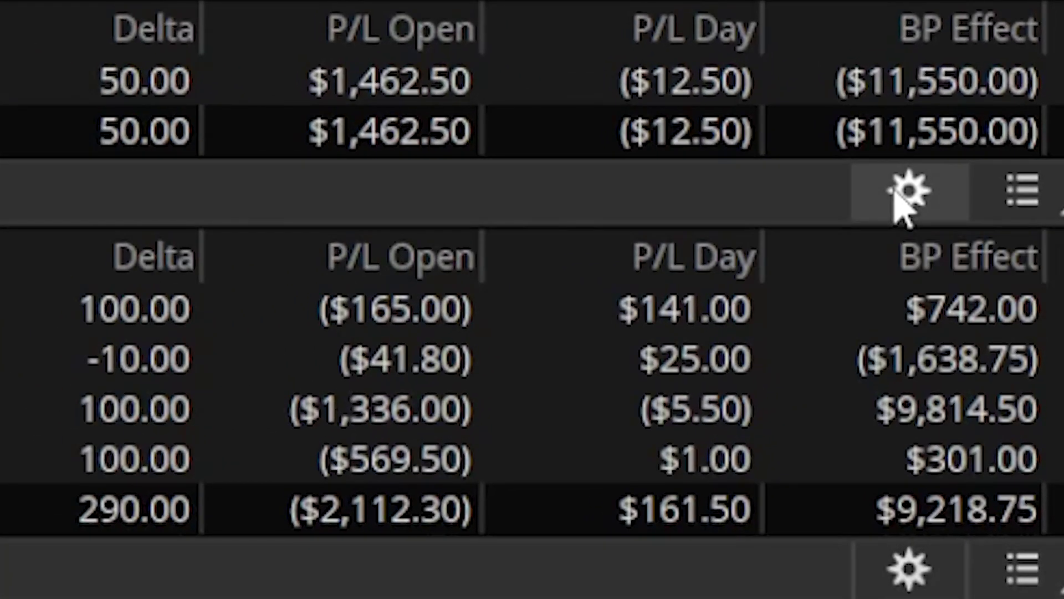
In the Stock group's columns, remove Delta and Days and add % Change Week, Month and Year
{"action": "left_click", "coordinate": [904, 194]}
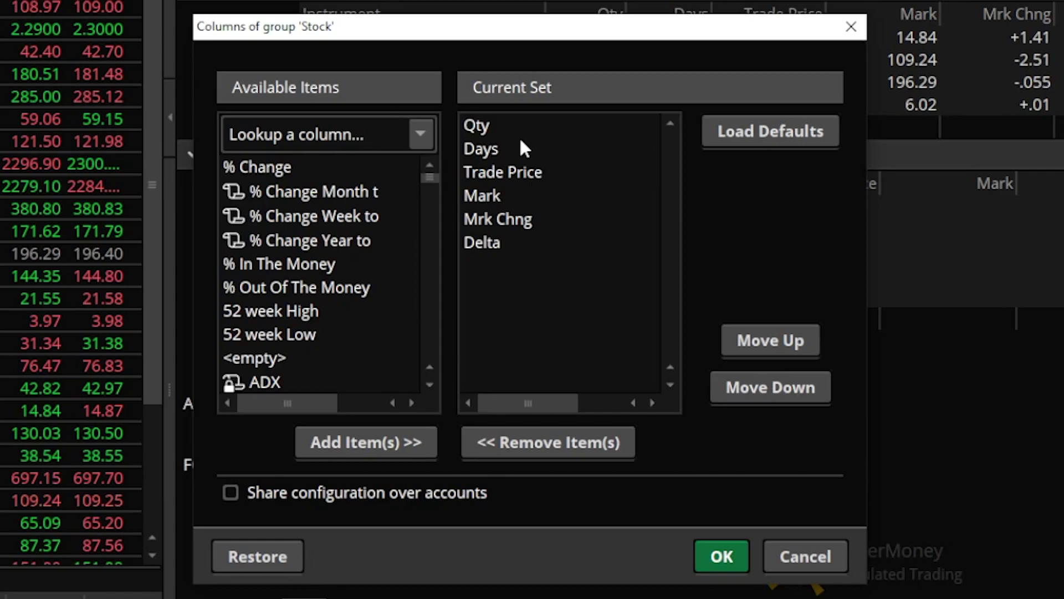
{"action": "left_click", "coordinate": [497, 244]}
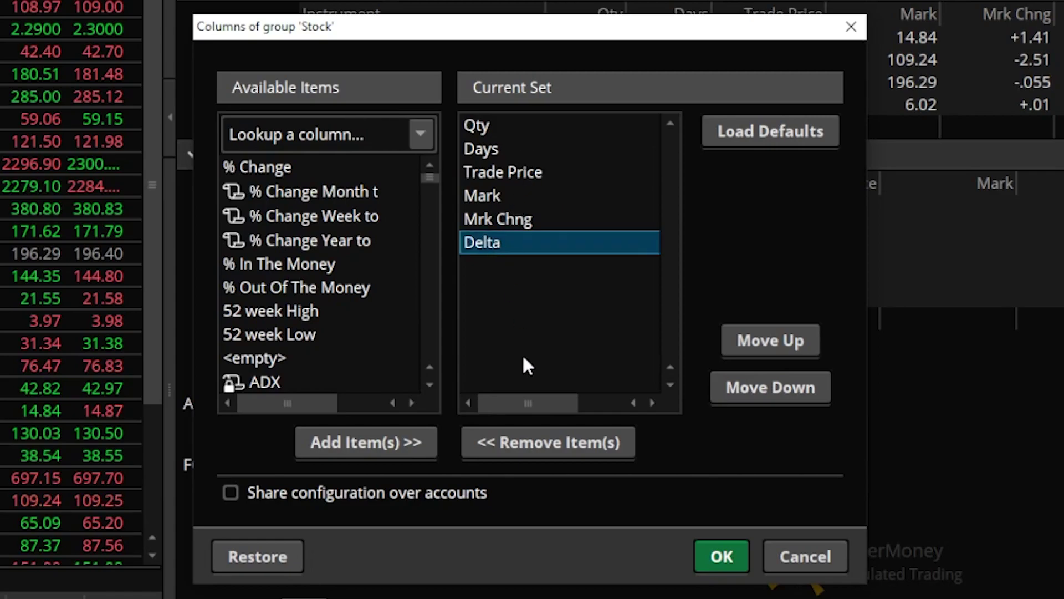
{"action": "left_click", "coordinate": [542, 444]}
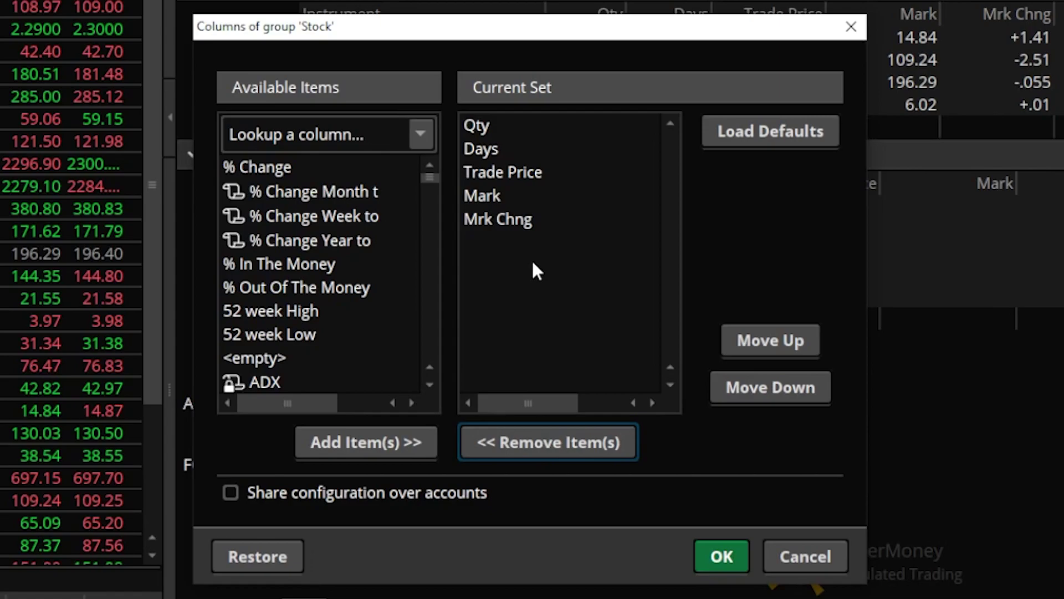
{"action": "double_click", "coordinate": [324, 216]}
{"action": "left_click", "coordinate": [324, 192]}
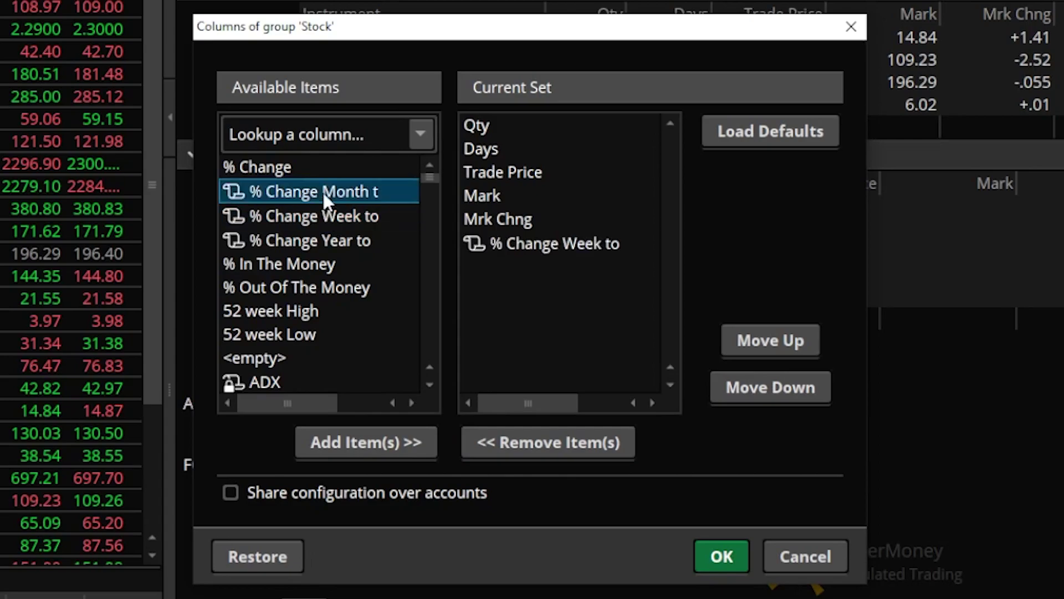
{"action": "double_click", "coordinate": [329, 192]}
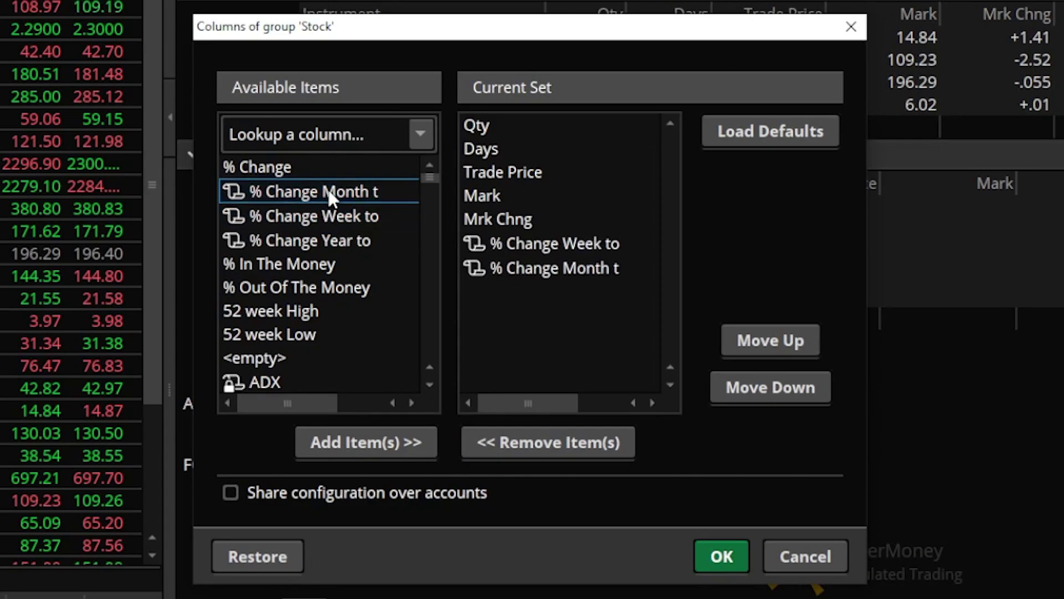
{"action": "double_click", "coordinate": [335, 241]}
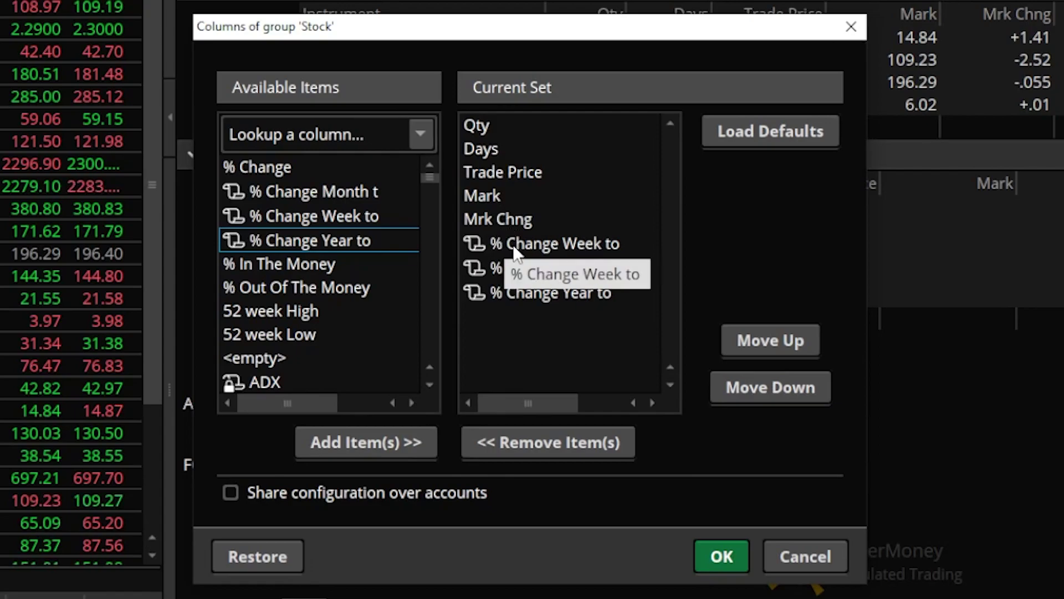
{"action": "left_click", "coordinate": [488, 148]}
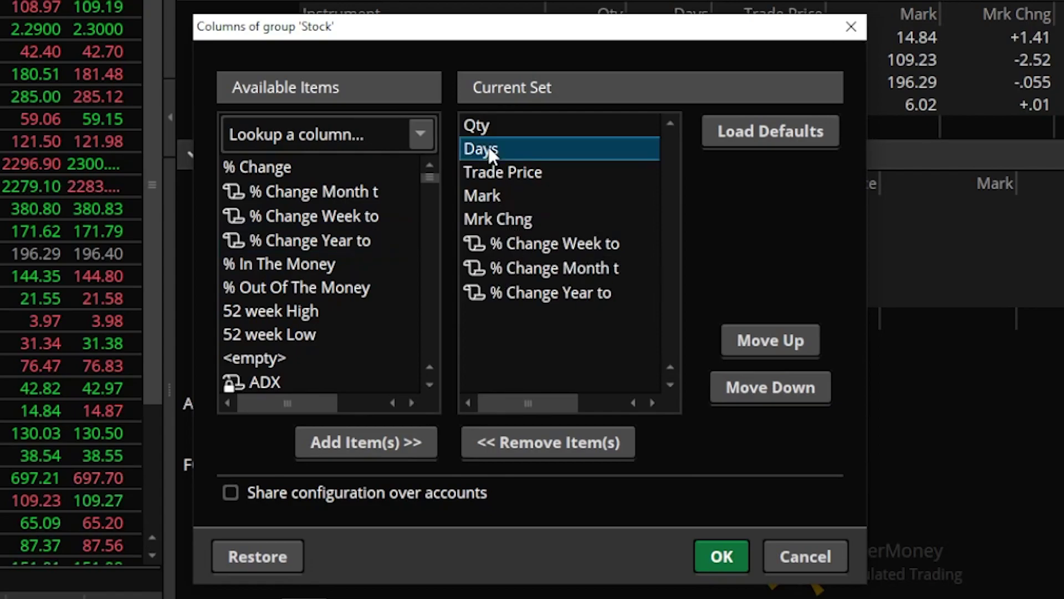
{"action": "left_click", "coordinate": [540, 441]}
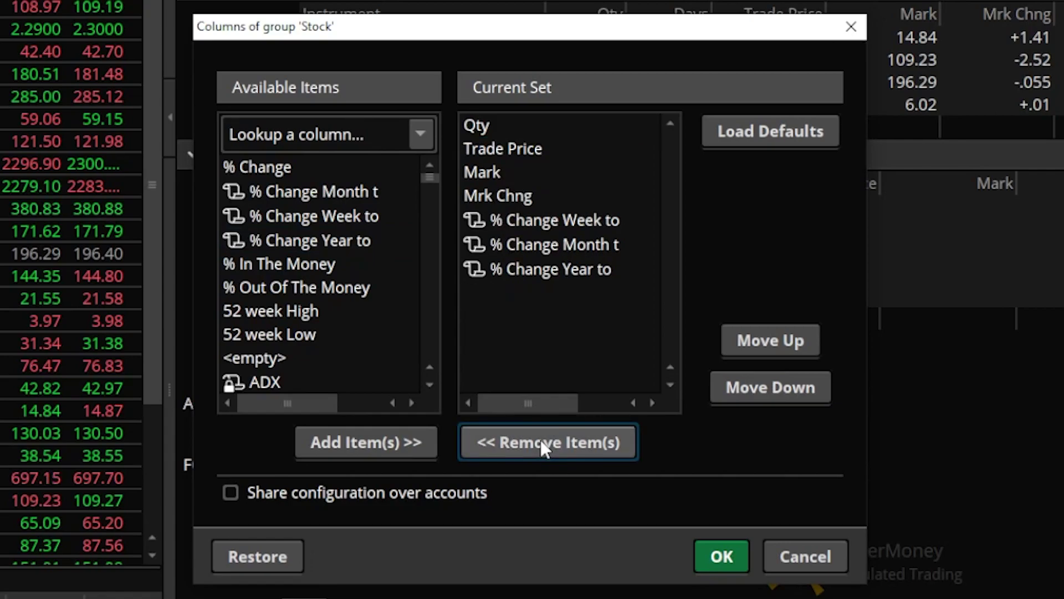
Confirm the Stock column set so weekly, monthly and yearly % Change columns appear
{"action": "left_click", "coordinate": [713, 557]}
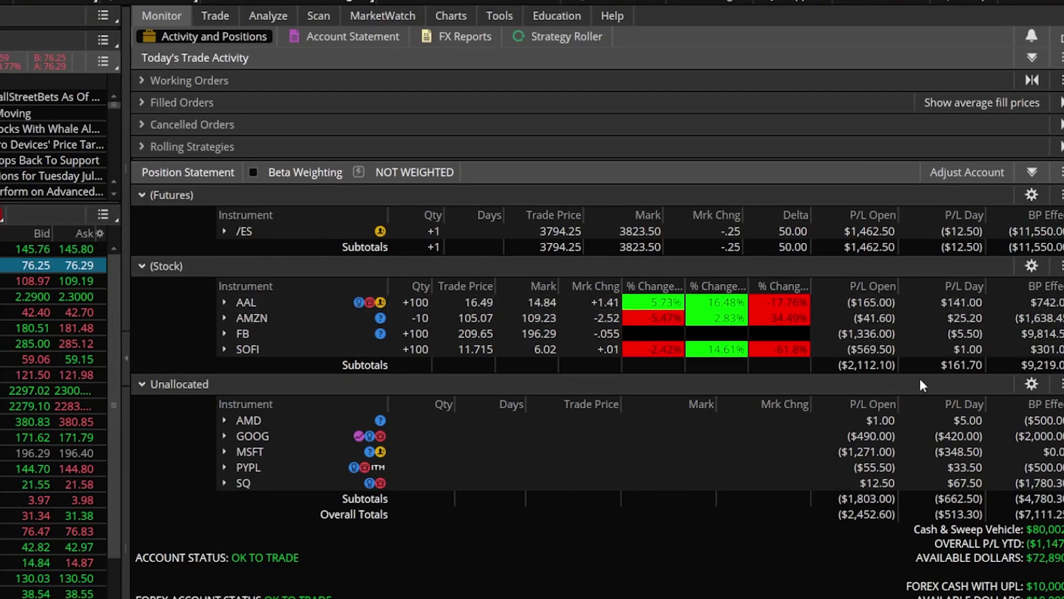
Search for and add the Delta and Theta columns to the Unallocated group's column set
{"action": "left_click", "coordinate": [1030, 384]}
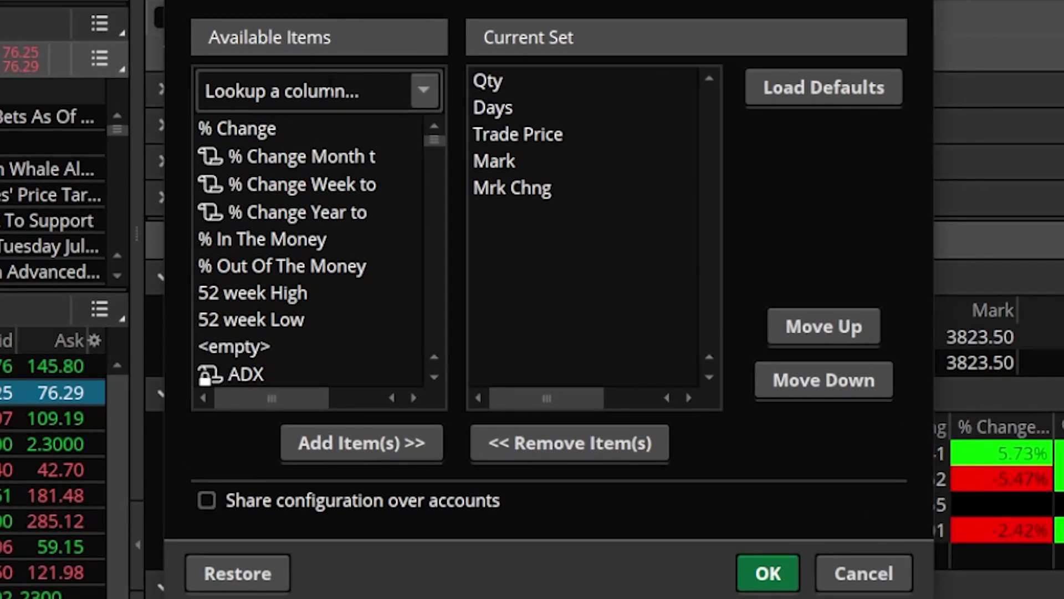
{"action": "left_click", "coordinate": [312, 86]}
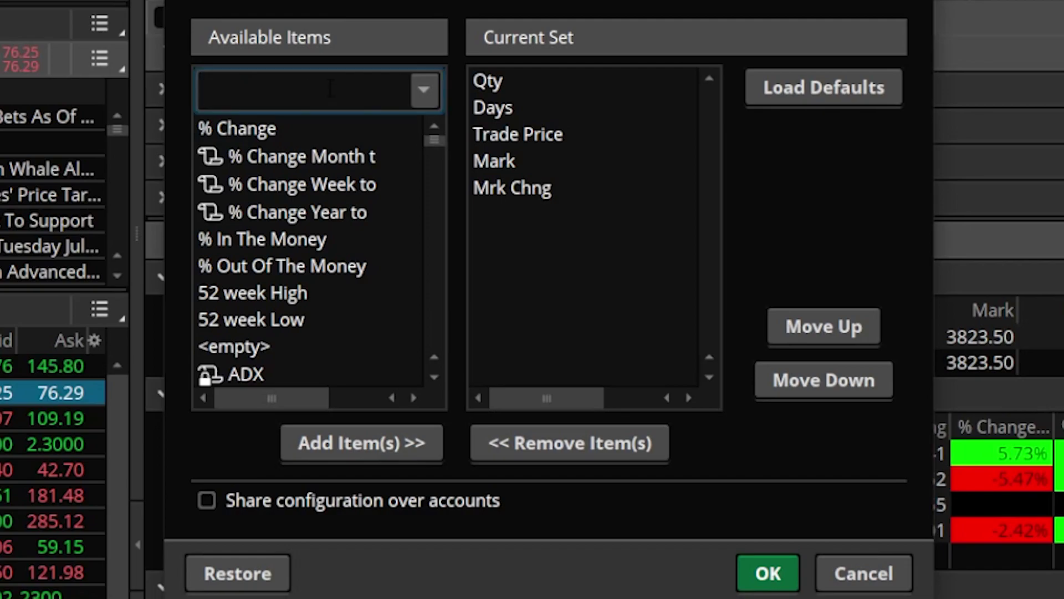
{"action": "type", "text": "delta"}
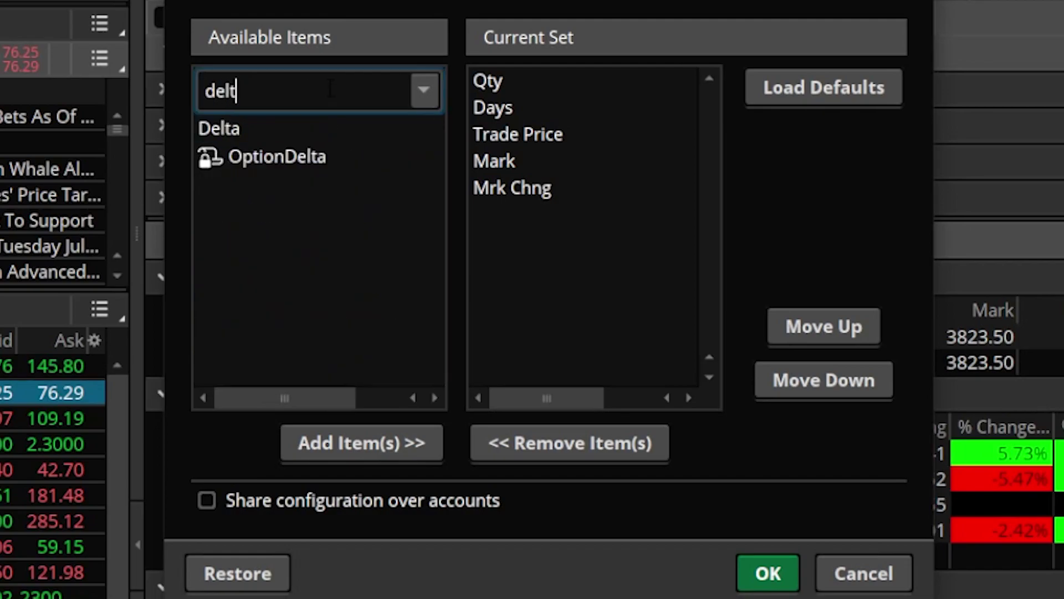
{"action": "left_click", "coordinate": [288, 129]}
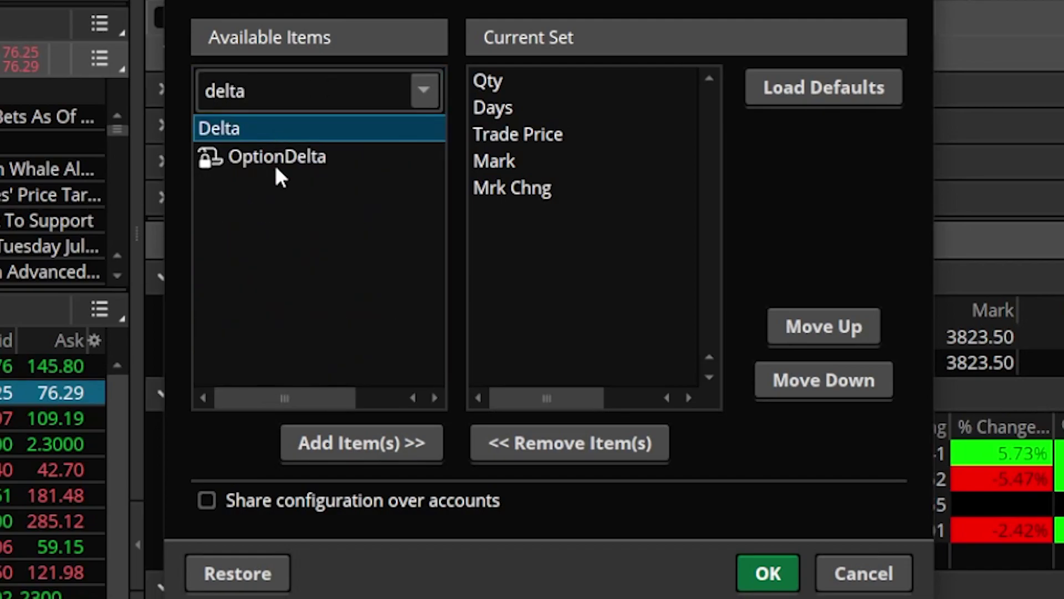
{"action": "left_click", "coordinate": [329, 443]}
{"action": "double_click", "coordinate": [227, 91]}
{"action": "type", "text": "theta"}
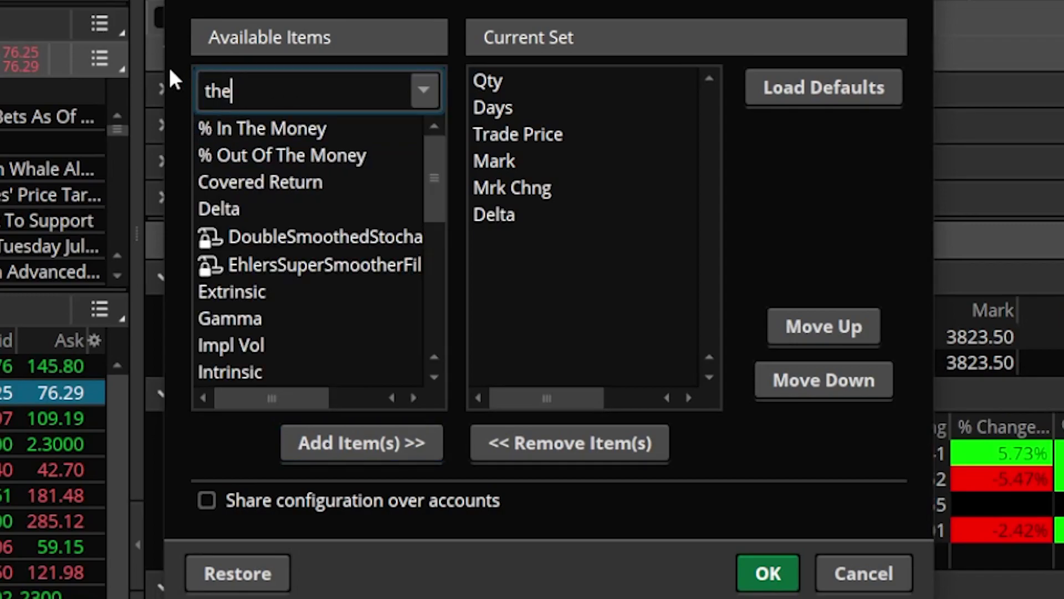
{"action": "left_click", "coordinate": [291, 157]}
{"action": "left_click", "coordinate": [351, 444]}
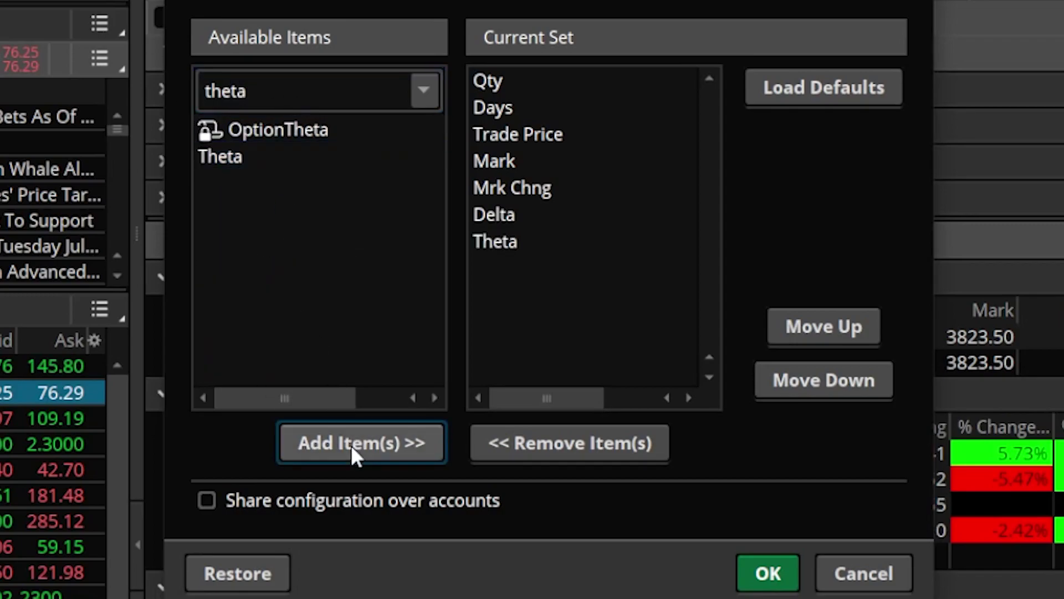
Add the P/L Percent column to the Unallocated group and apply the changes
{"action": "double_click", "coordinate": [278, 94]}
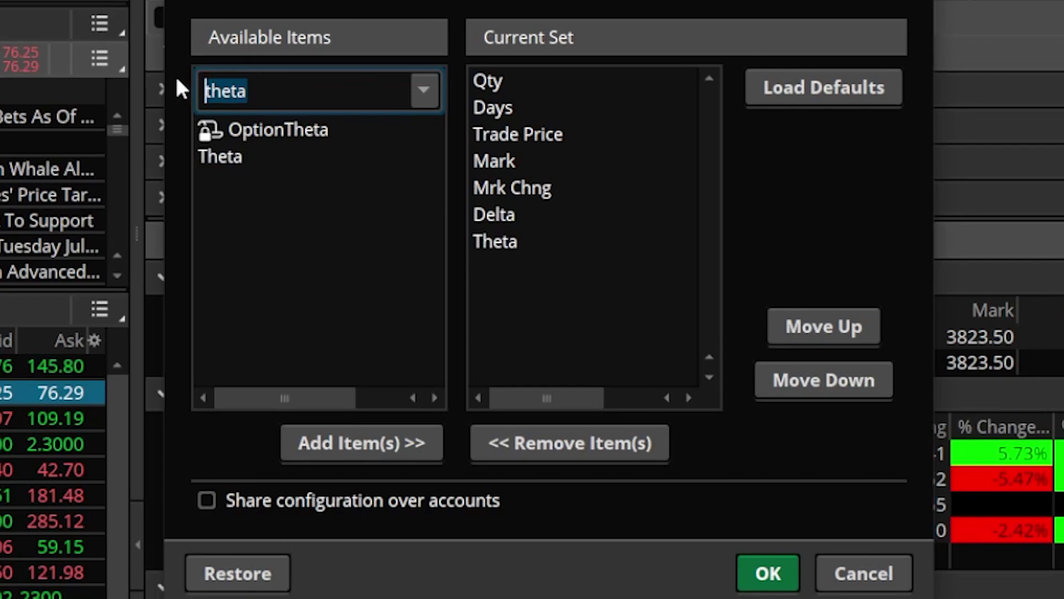
{"action": "key", "text": "BackSpace"}
{"action": "type", "text": "p/l"}
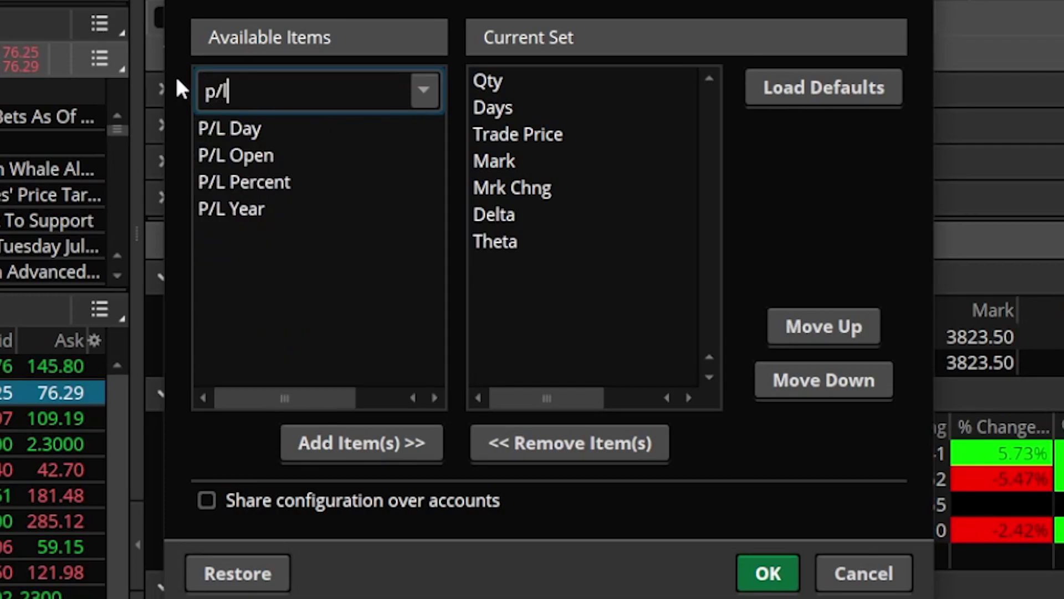
{"action": "double_click", "coordinate": [244, 182]}
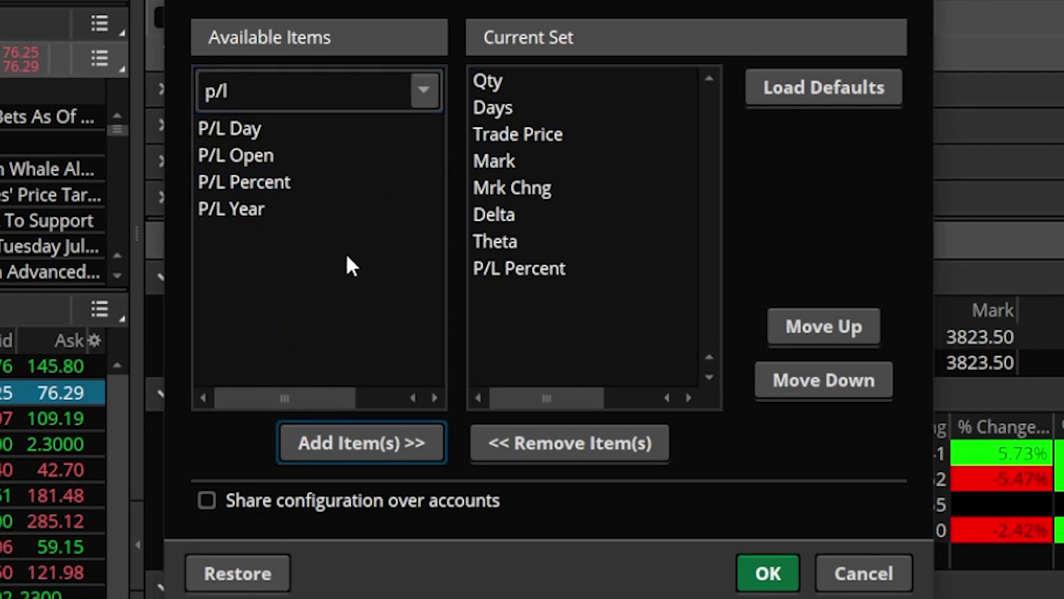
{"action": "left_click", "coordinate": [768, 574]}
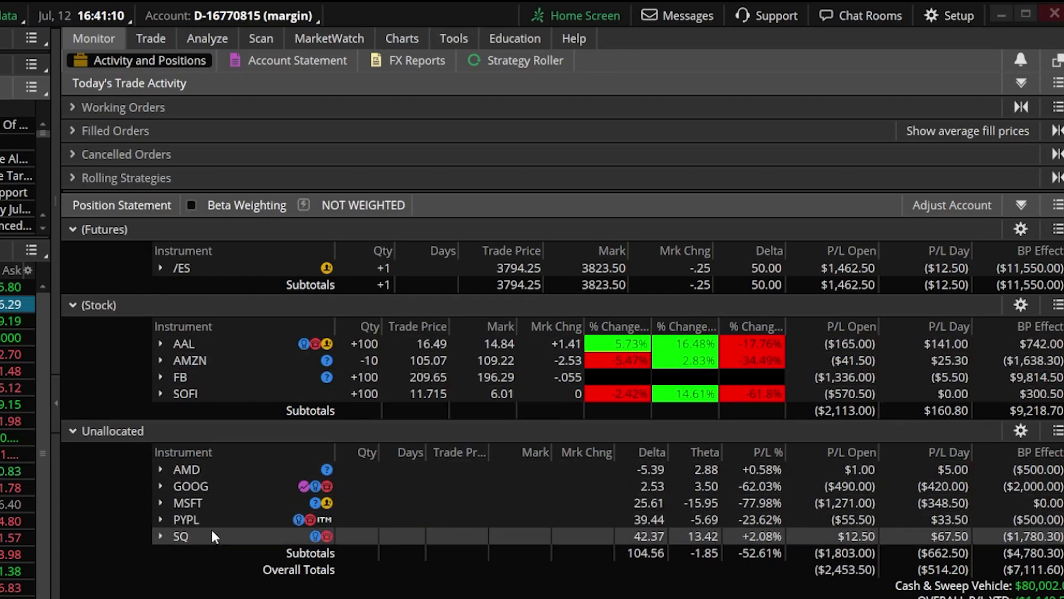
Expand PYPL in the Unallocated group to show its stock line and 70 and 75 July put legs
{"action": "left_click", "coordinate": [173, 522]}
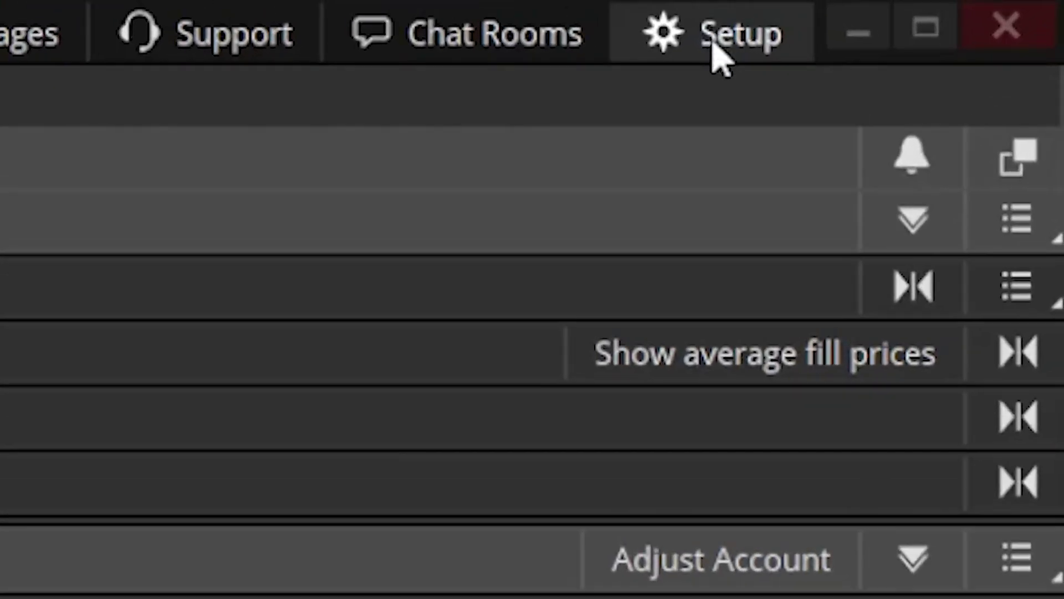
In Application Settings > Positions, change Group positions by from Instrument to Order
{"action": "left_click", "coordinate": [711, 71]}
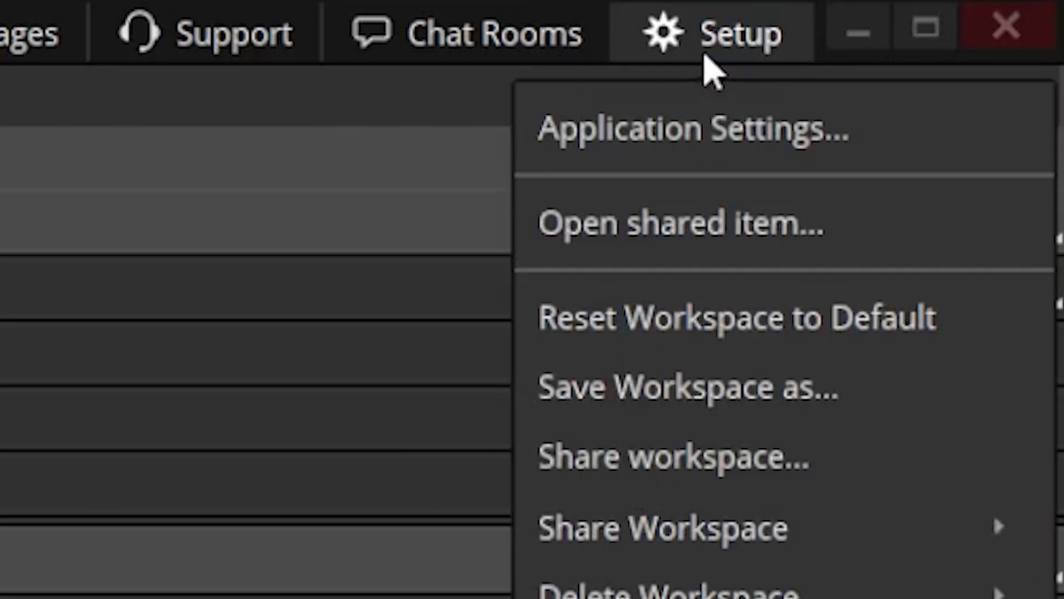
{"action": "left_click", "coordinate": [694, 135]}
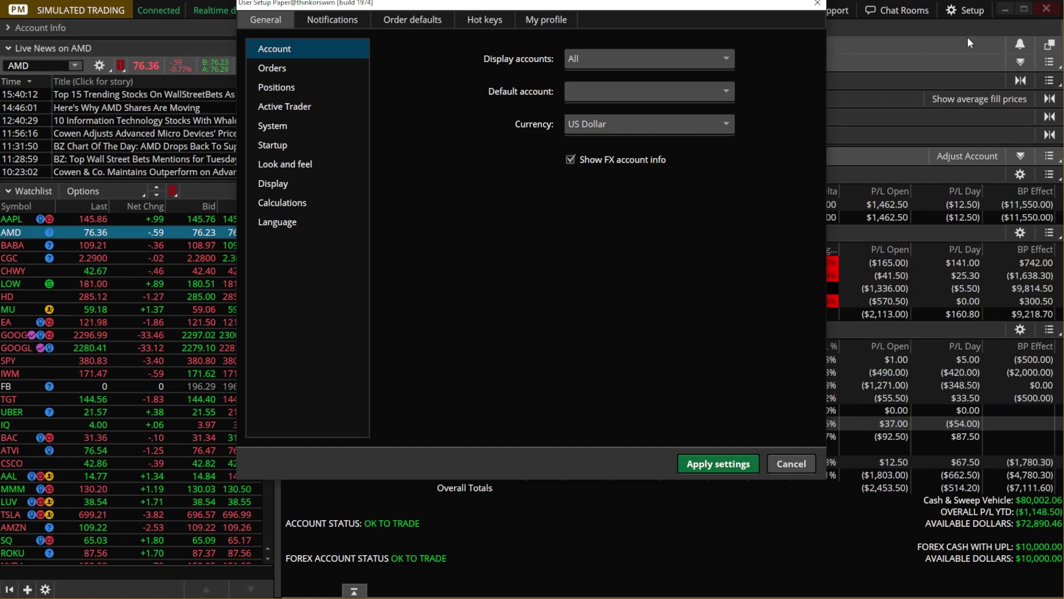
{"action": "left_click_drag", "start_coordinate": [626, 6], "coordinate": [638, 58]}
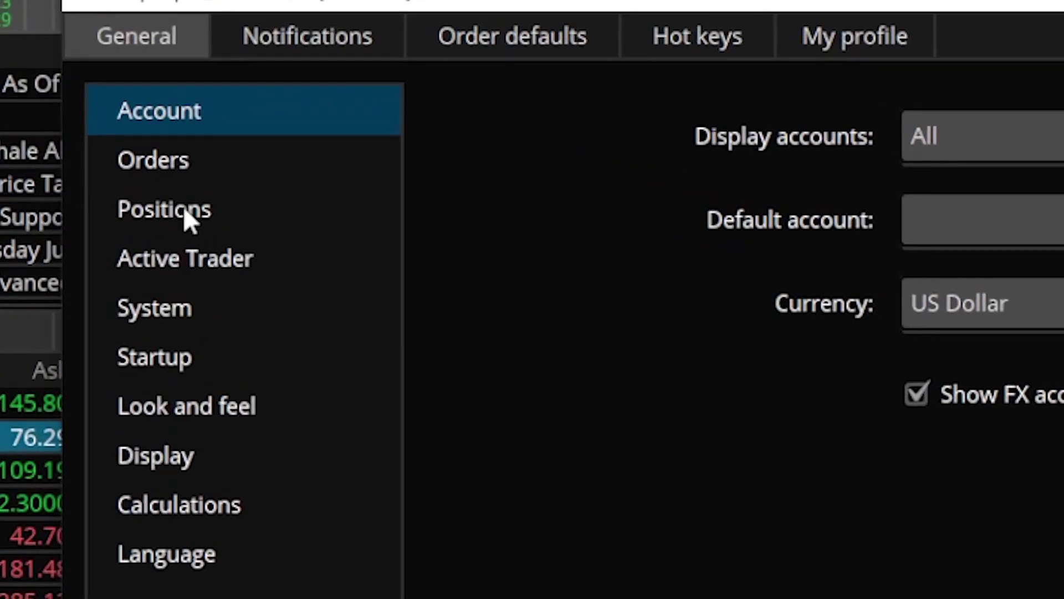
{"action": "left_click", "coordinate": [289, 147]}
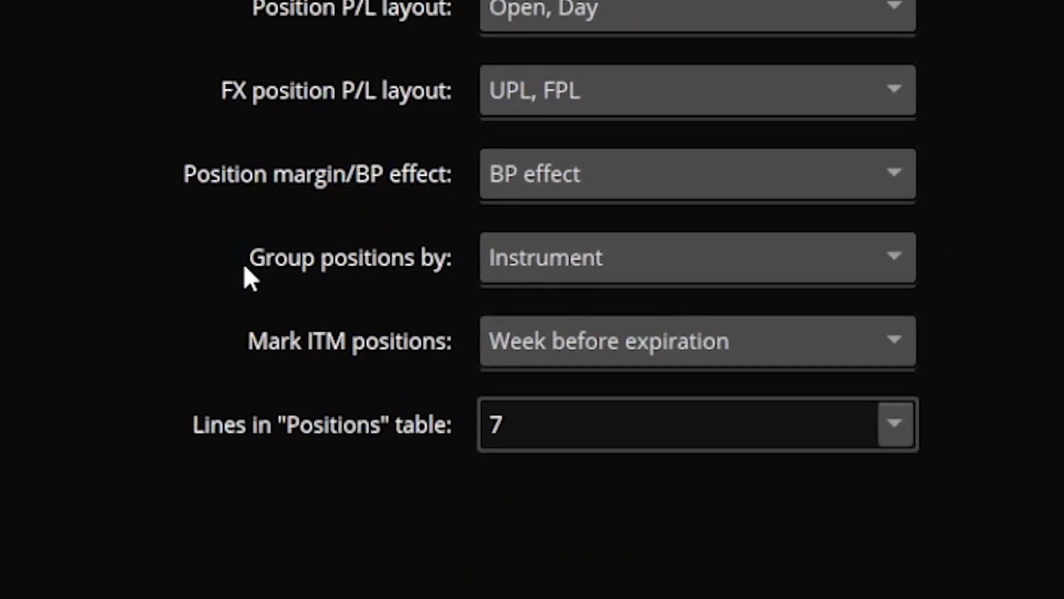
{"action": "left_click", "coordinate": [591, 268]}
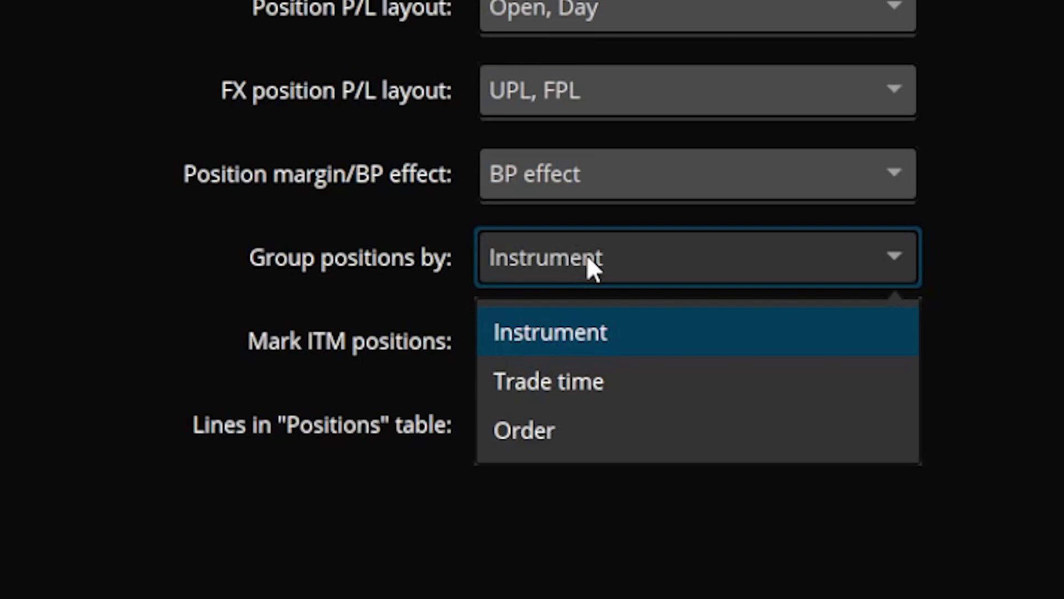
{"action": "left_click", "coordinate": [546, 428]}
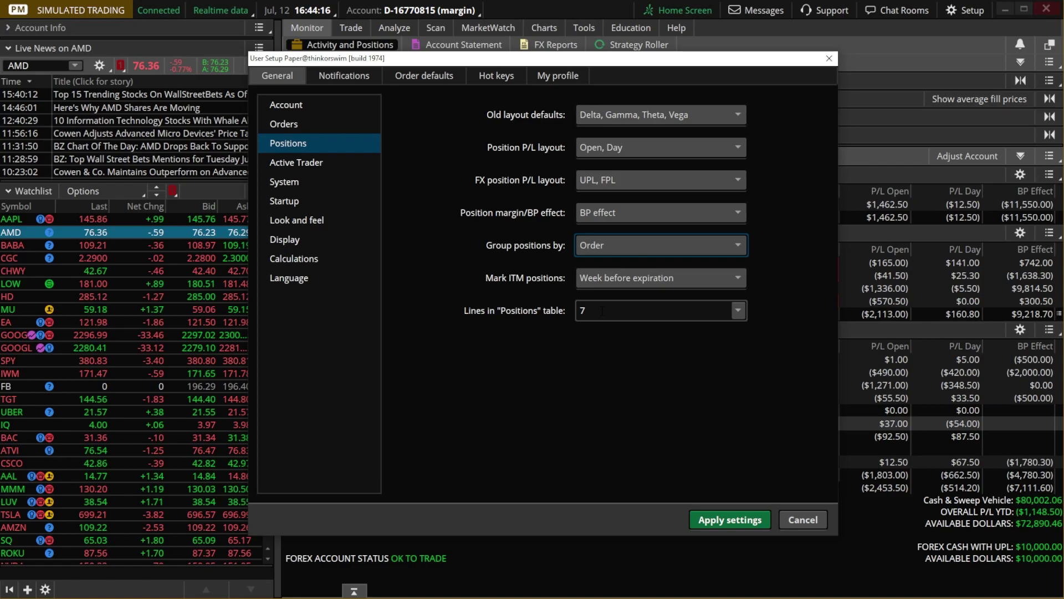
Apply the Order grouping and expand GOOG to show its 19 Aug 22 2310/2290 put vertical
{"action": "left_click", "coordinate": [731, 519]}
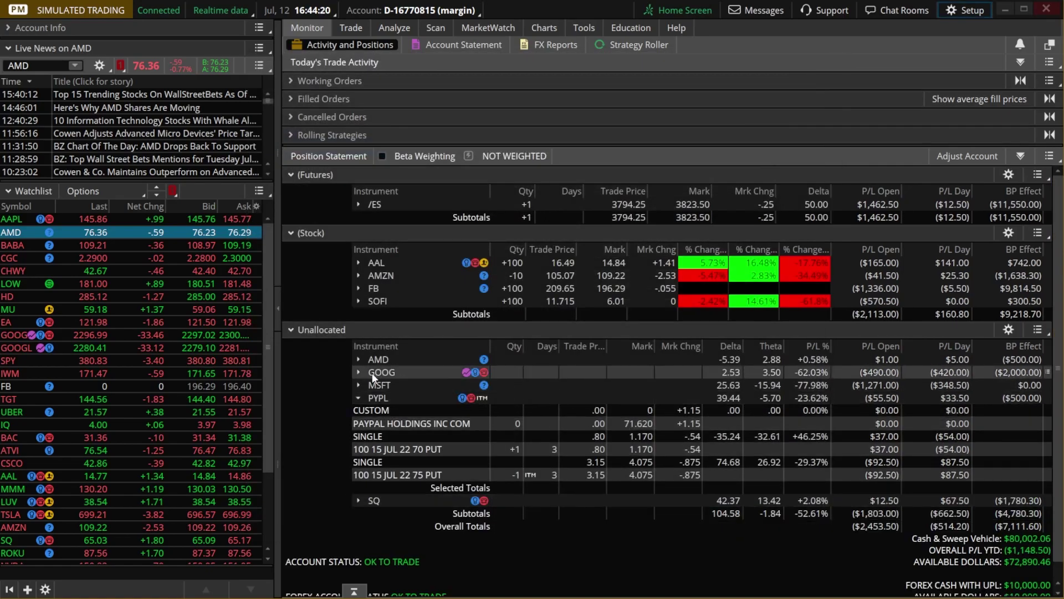
{"action": "left_click", "coordinate": [359, 372]}
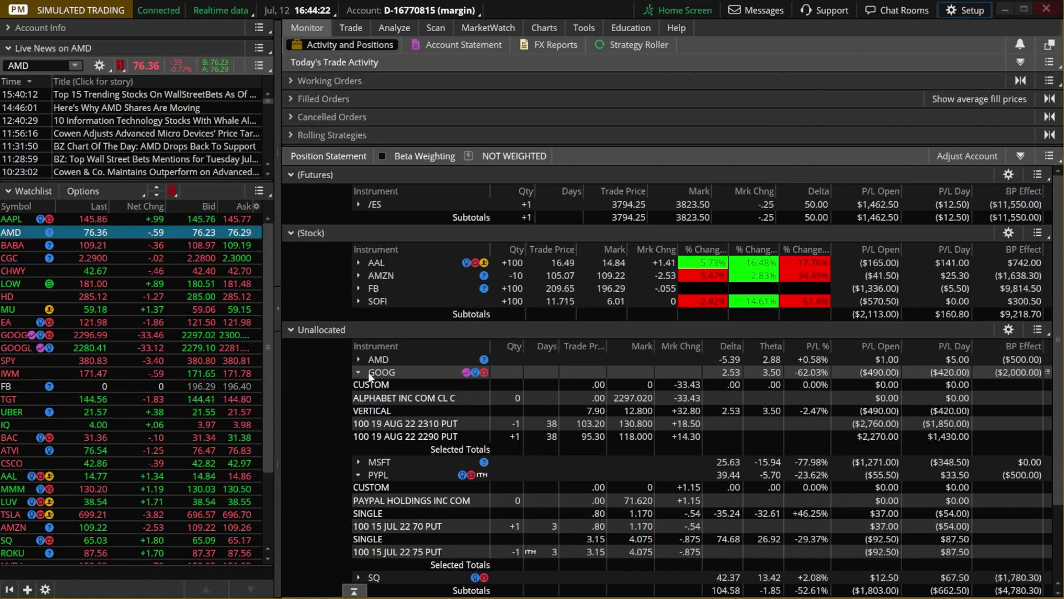